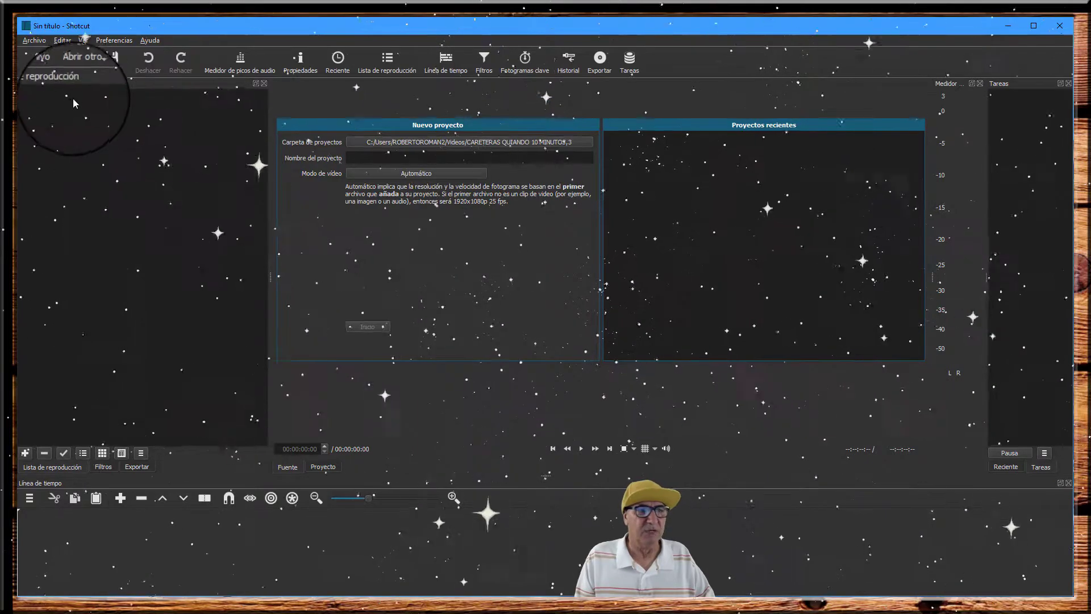
Step: Play the intro,estabilizar,1 comparison video from the file-opening dialog and replay it to compare its two halves
{"action": "left_click", "coordinate": [35, 70]}
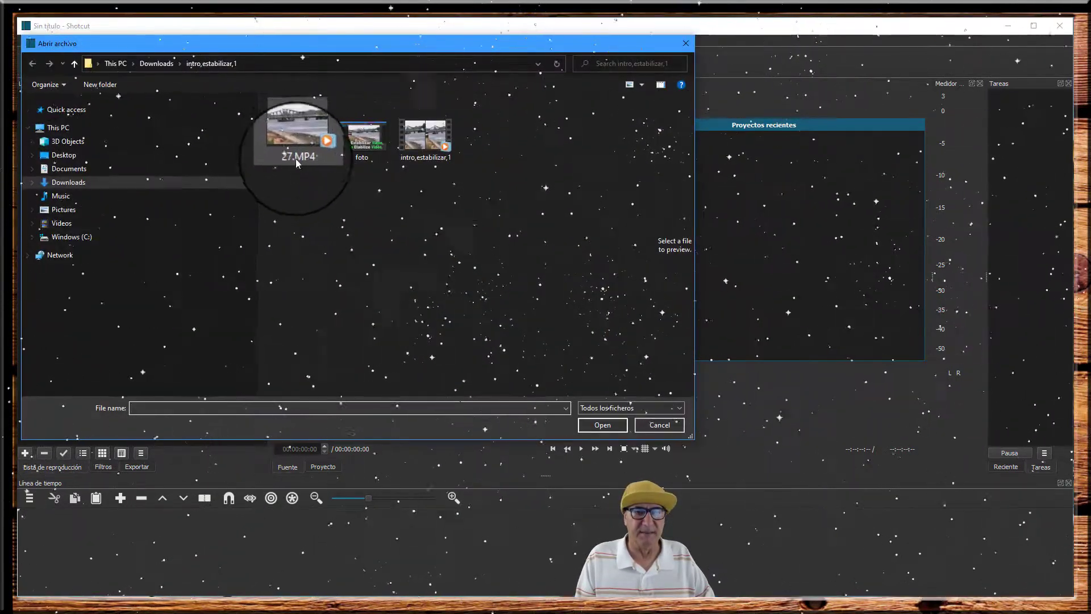
{"action": "left_click", "coordinate": [292, 134]}
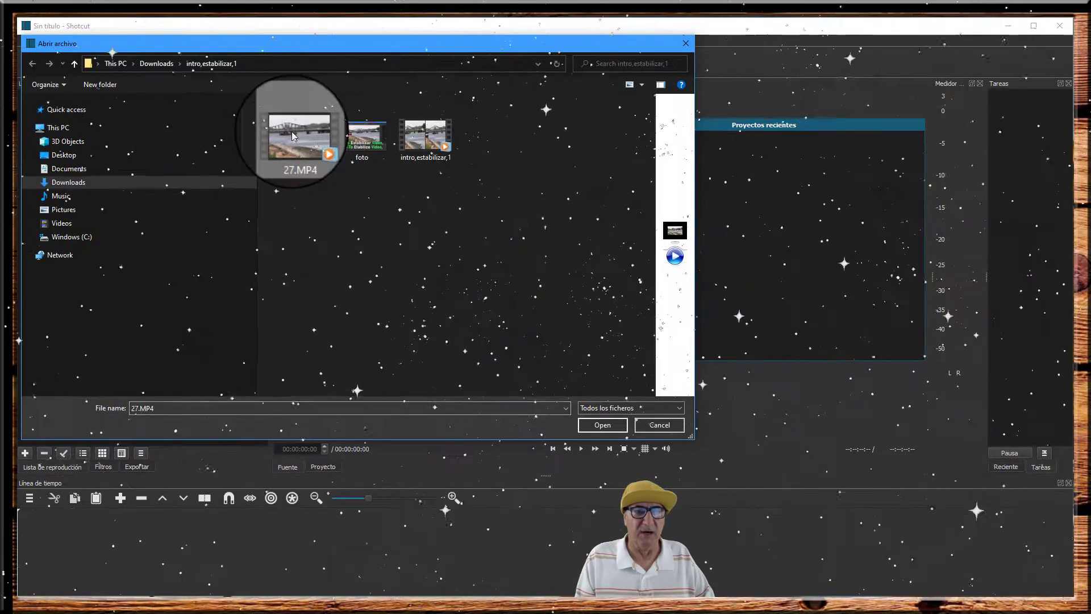
{"action": "right_click", "coordinate": [292, 134]}
{"action": "left_click", "coordinate": [305, 146]}
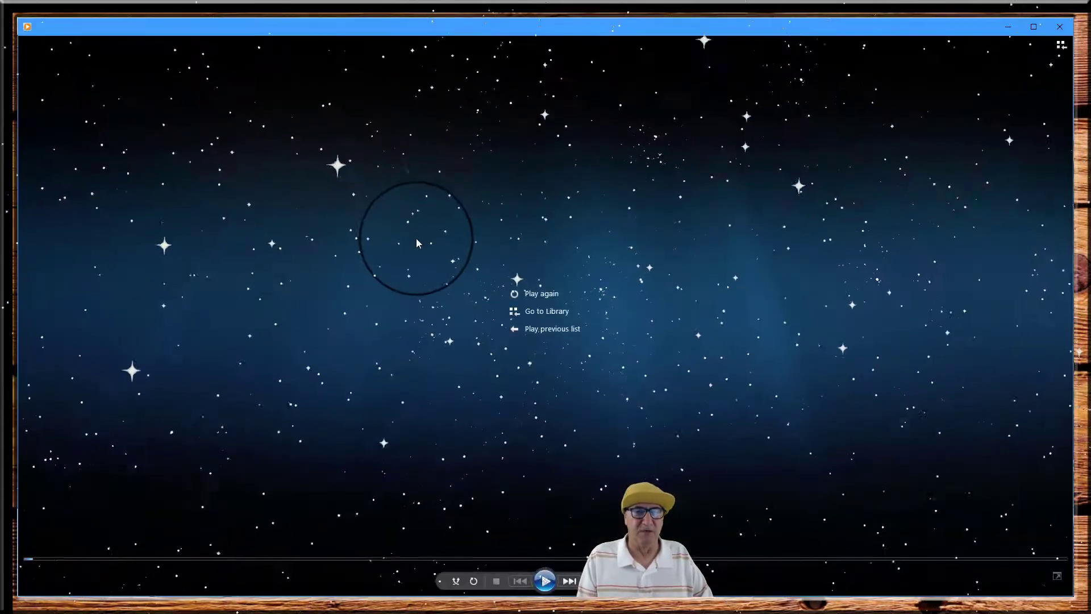
{"action": "left_click", "coordinate": [544, 294]}
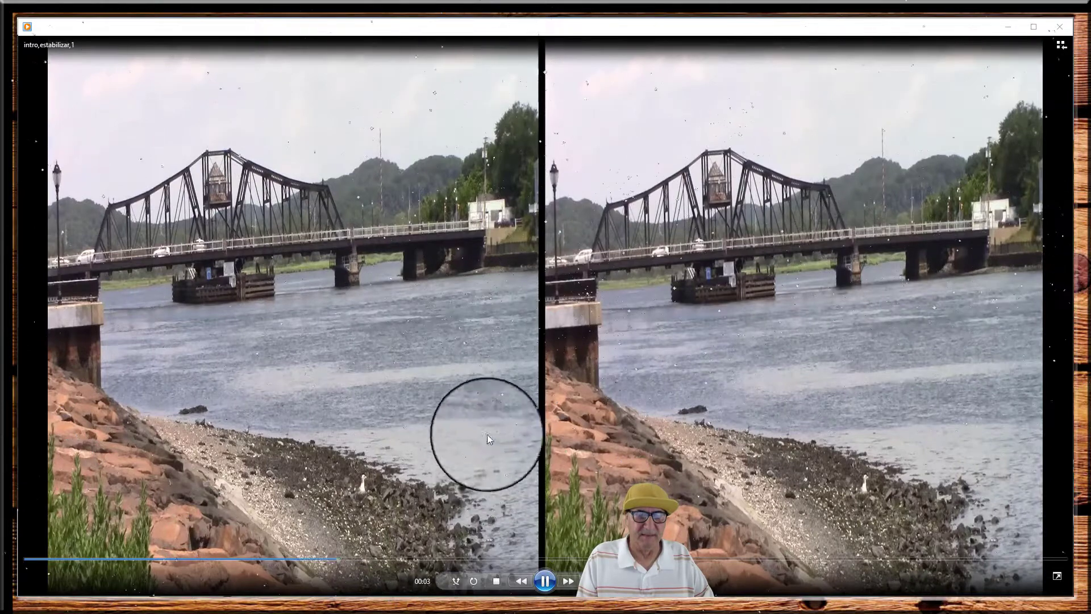
{"action": "left_click", "coordinate": [545, 582]}
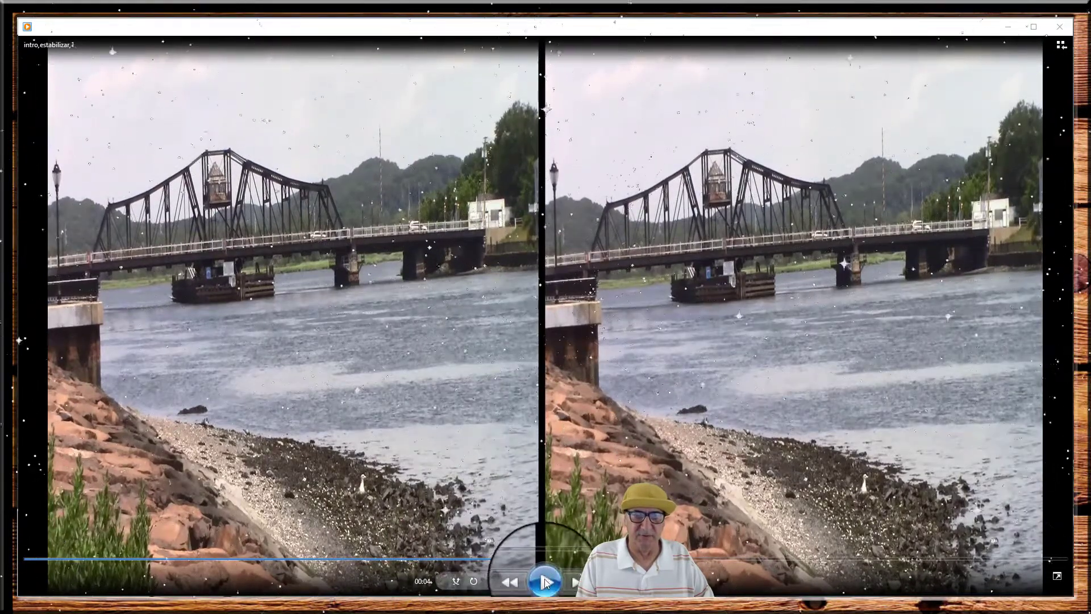
{"action": "left_click", "coordinate": [545, 581]}
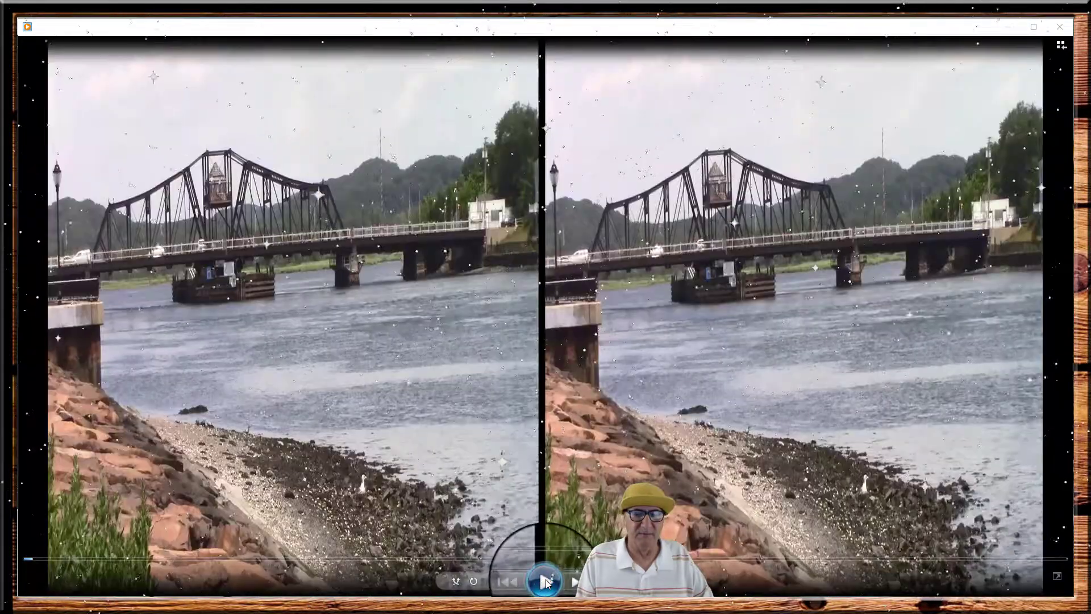
{"action": "left_click", "coordinate": [546, 581]}
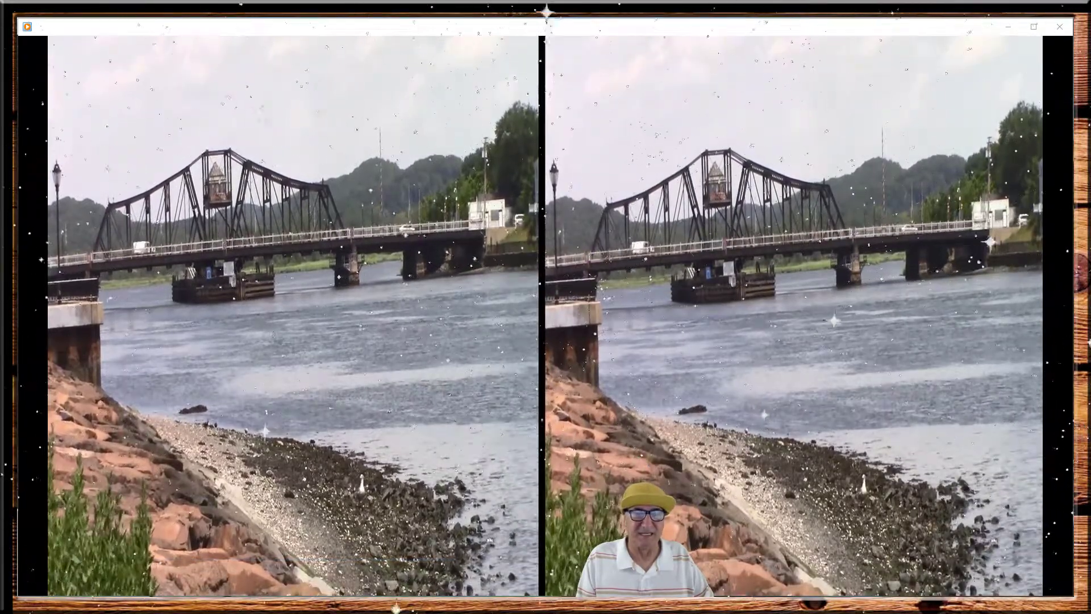
Step: Load the 27.MP4 clip, add it to the playlist and place it at the start of the timeline
{"action": "mouse_move", "coordinate": [211, 186]}
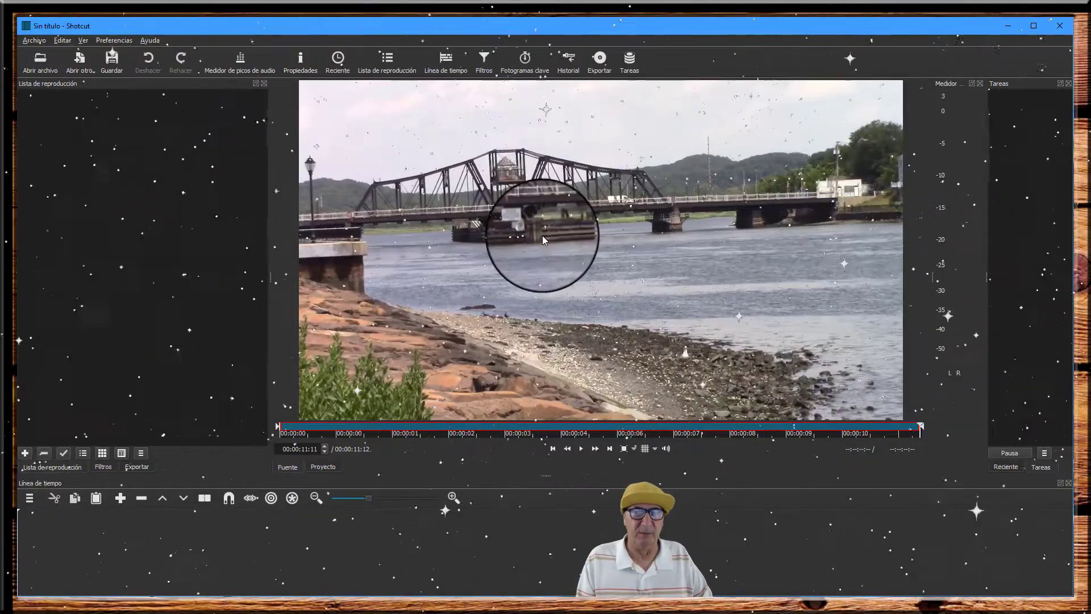
{"action": "left_click_drag", "start_coordinate": [542, 236], "coordinate": [95, 185]}
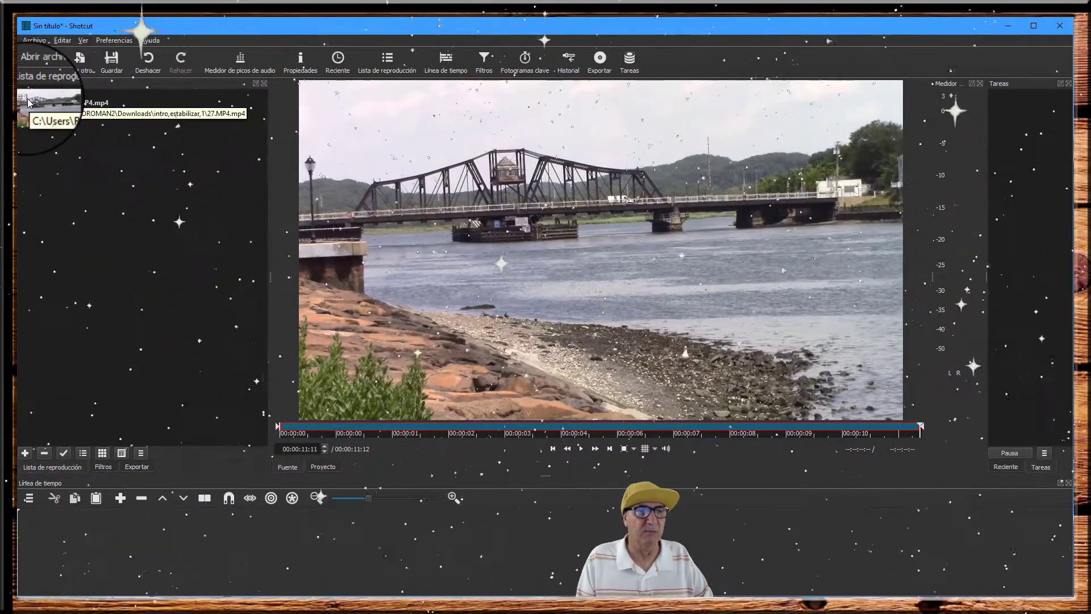
{"action": "left_click_drag", "start_coordinate": [29, 98], "coordinate": [168, 527]}
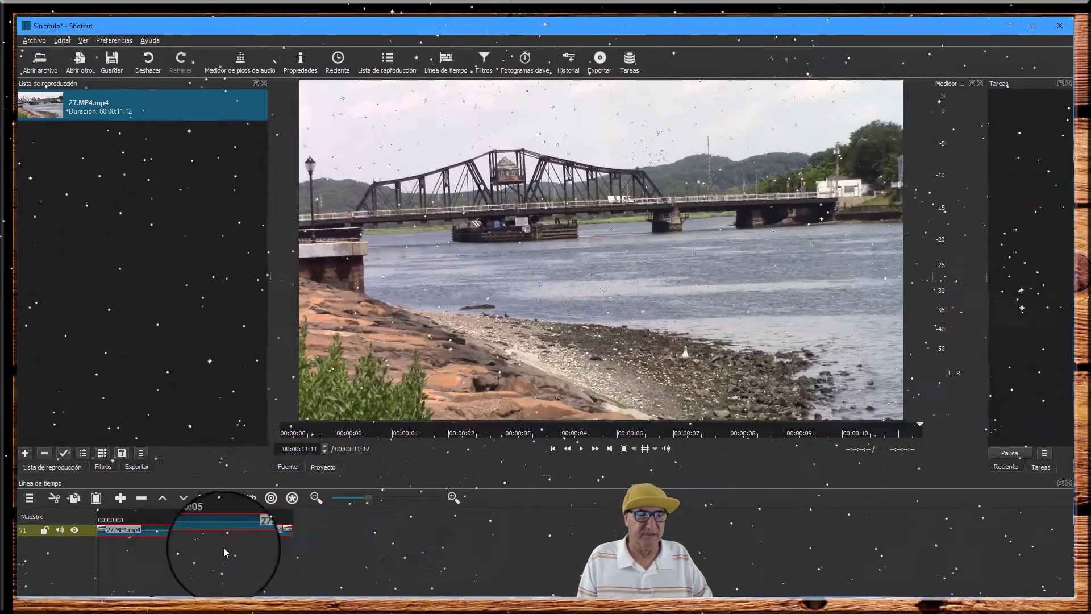
{"action": "left_click", "coordinate": [203, 498]}
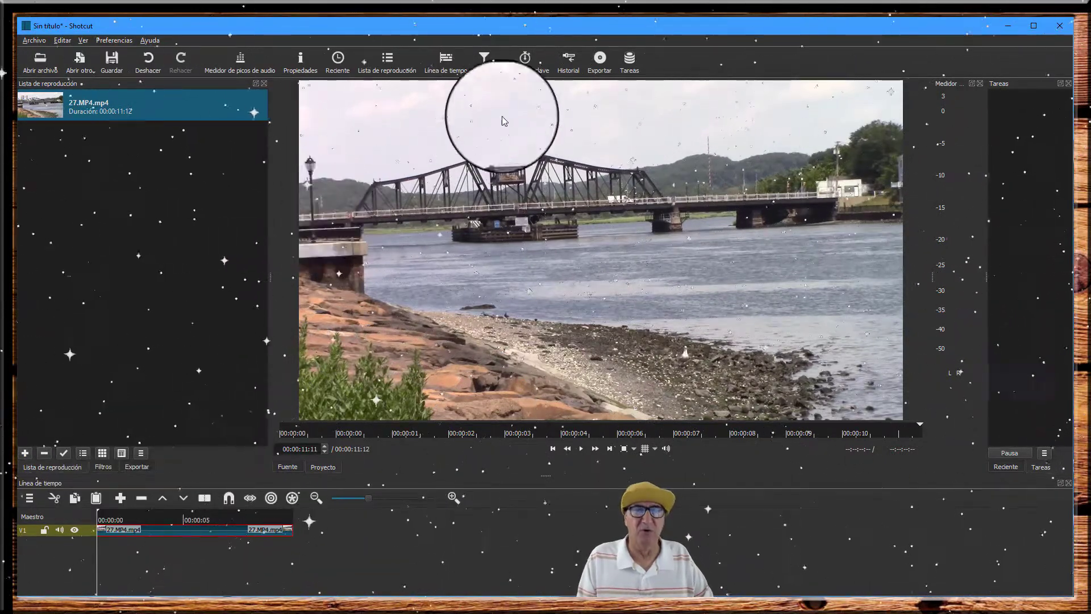
Step: Add the Estabilizar video filter to the 27.MP4 clip on the timeline
{"action": "left_click", "coordinate": [478, 62]}
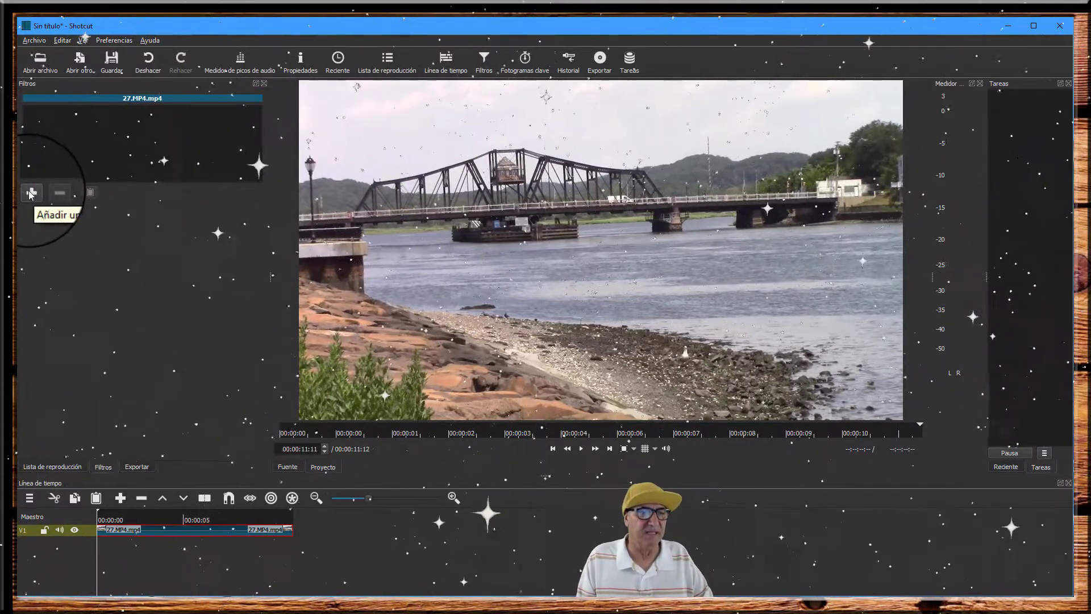
{"action": "left_click", "coordinate": [31, 194]}
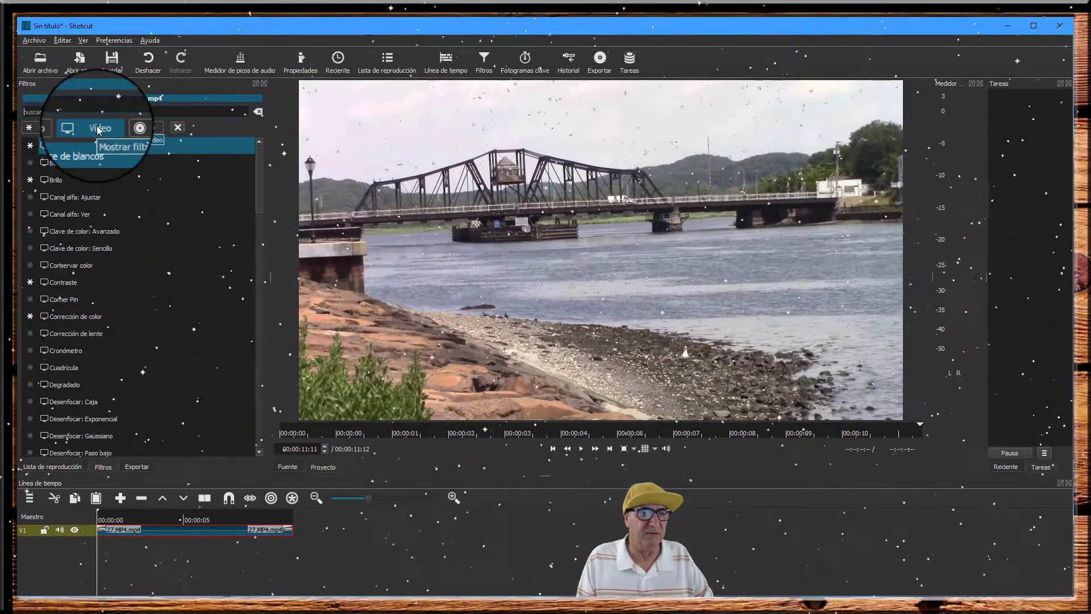
{"action": "scroll", "coordinate": [136, 249], "scroll_direction": "down", "scroll_amount": 7}
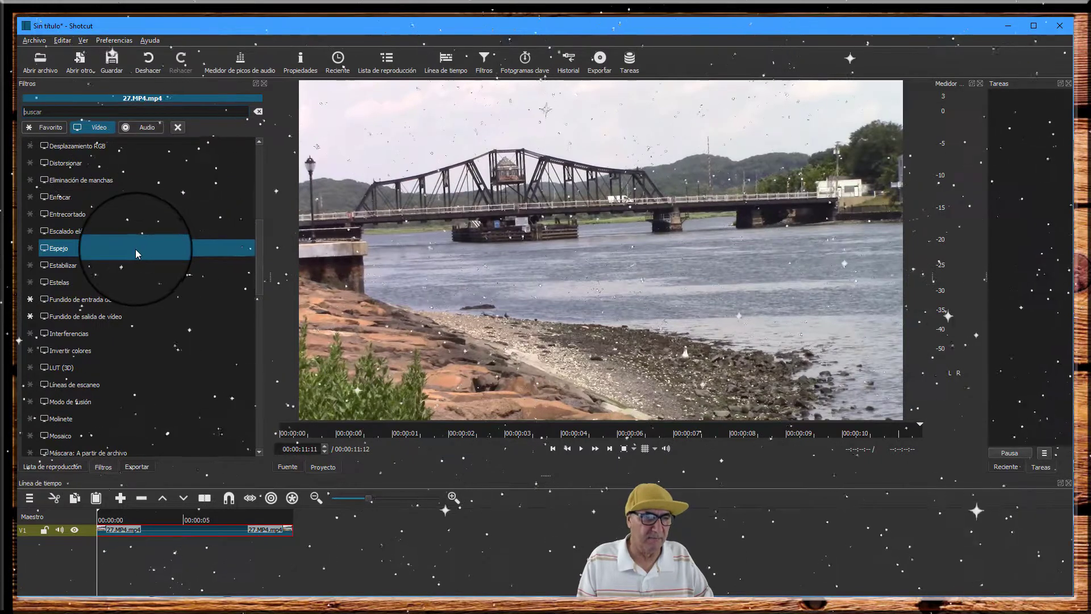
{"action": "left_click", "coordinate": [59, 266]}
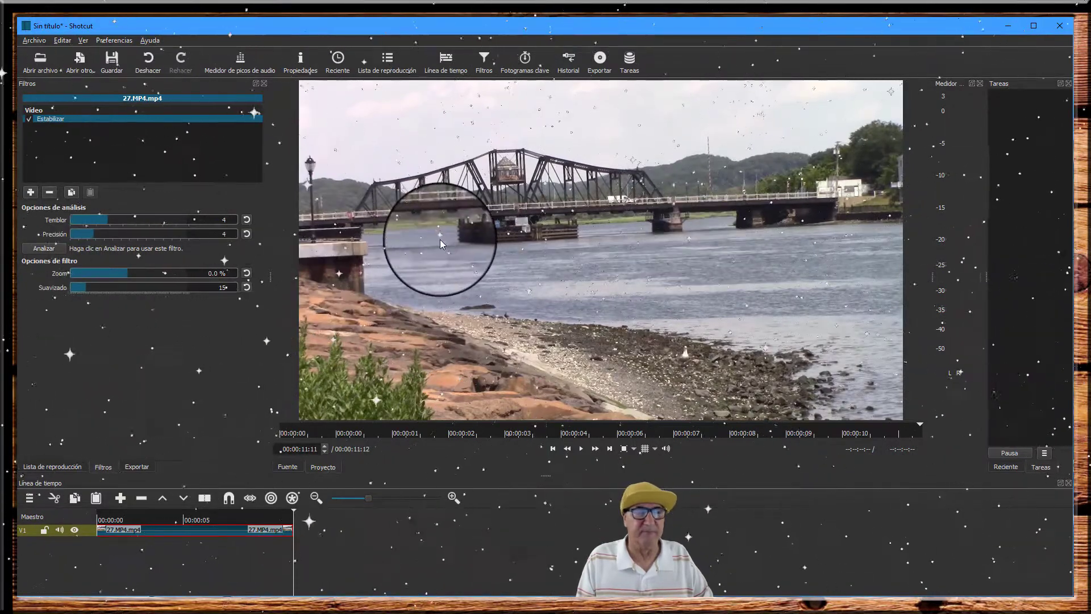
Step: Start the stabilization analysis and delete the old "12," file from the Downloads folder while choosing where to save the results
{"action": "left_click", "coordinate": [42, 248]}
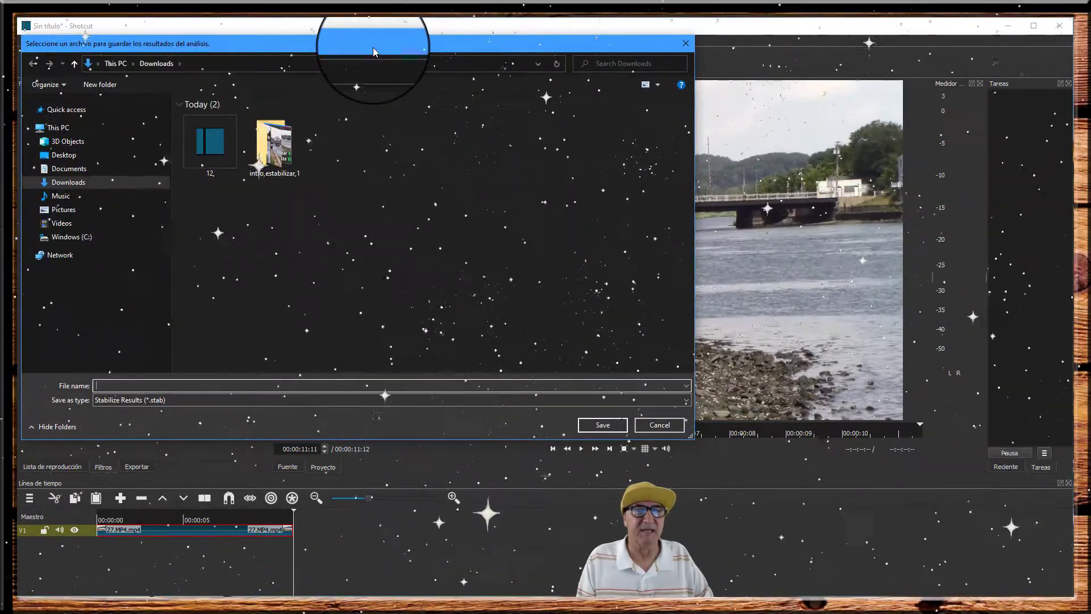
{"action": "left_click_drag", "start_coordinate": [373, 46], "coordinate": [511, 102]}
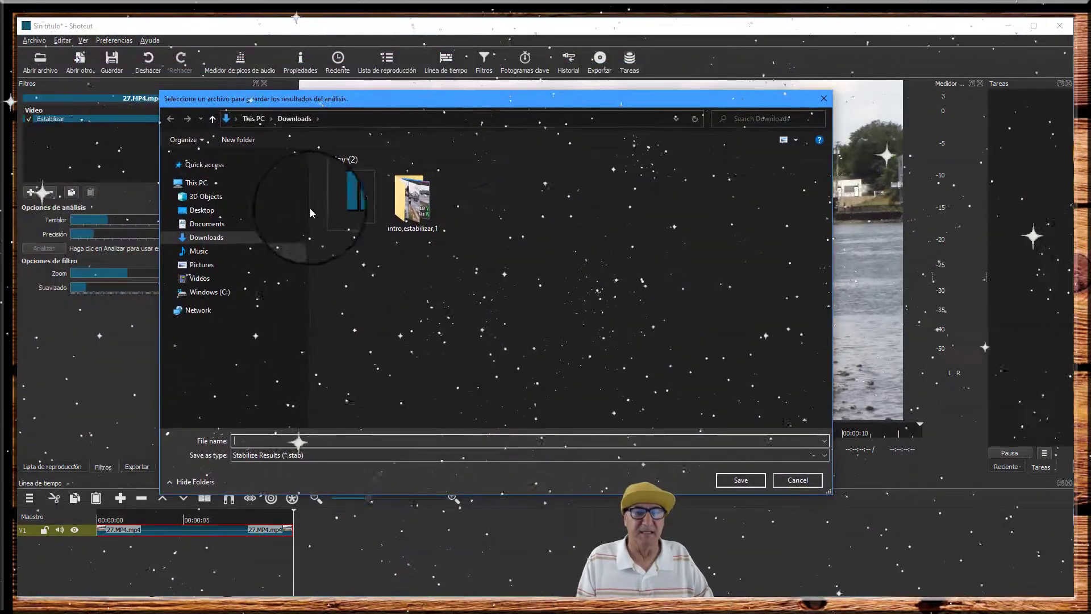
{"action": "right_click", "coordinate": [339, 193]}
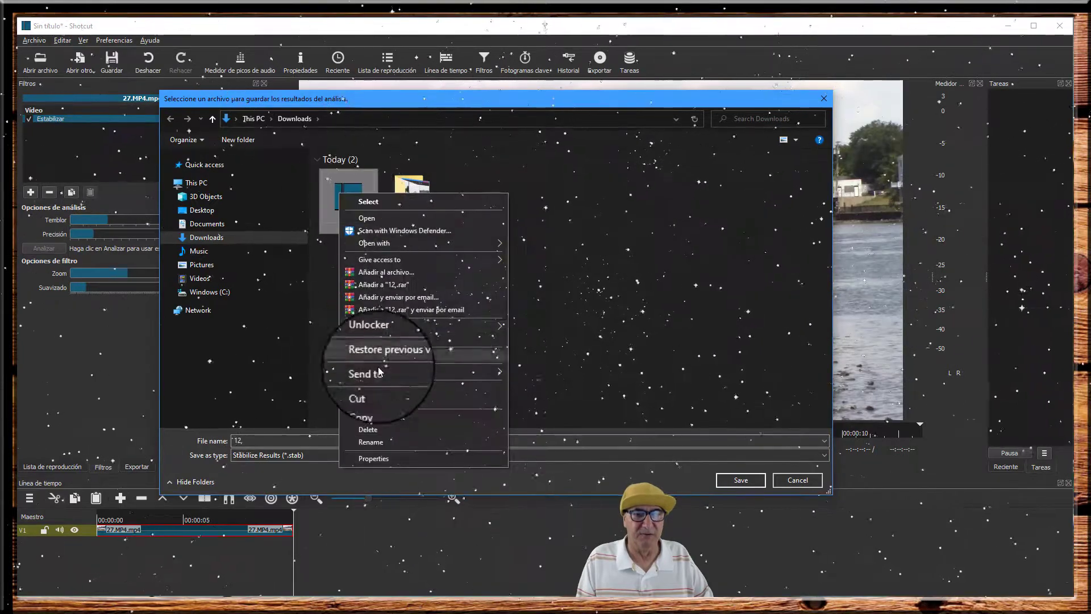
{"action": "left_click", "coordinate": [402, 430]}
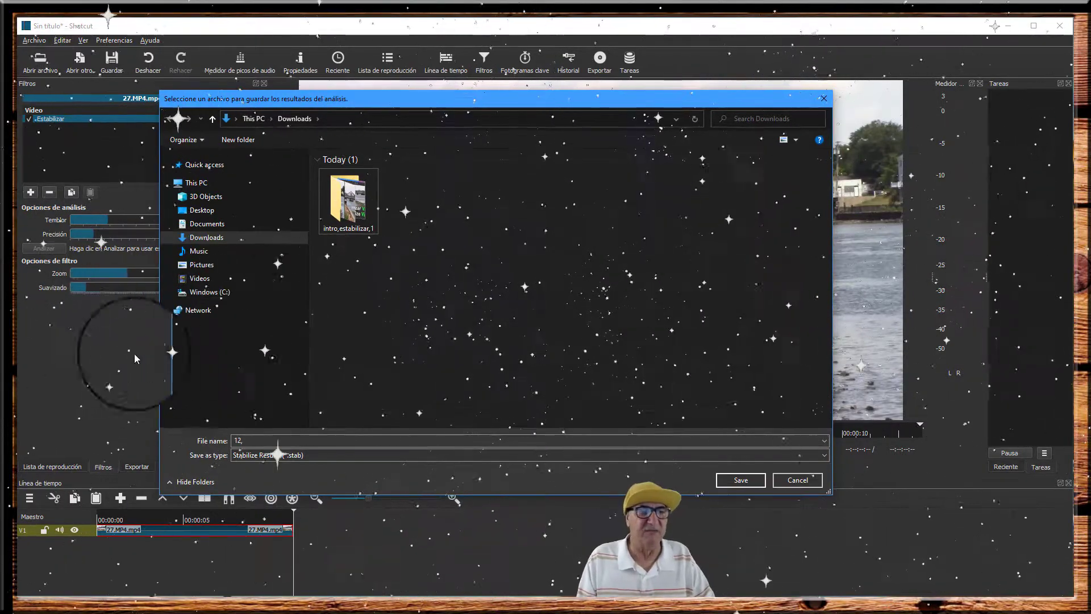
Step: Save the stabilization analysis results as "11," in the Downloads folder and run the analysis
{"action": "double_click", "coordinate": [250, 441]}
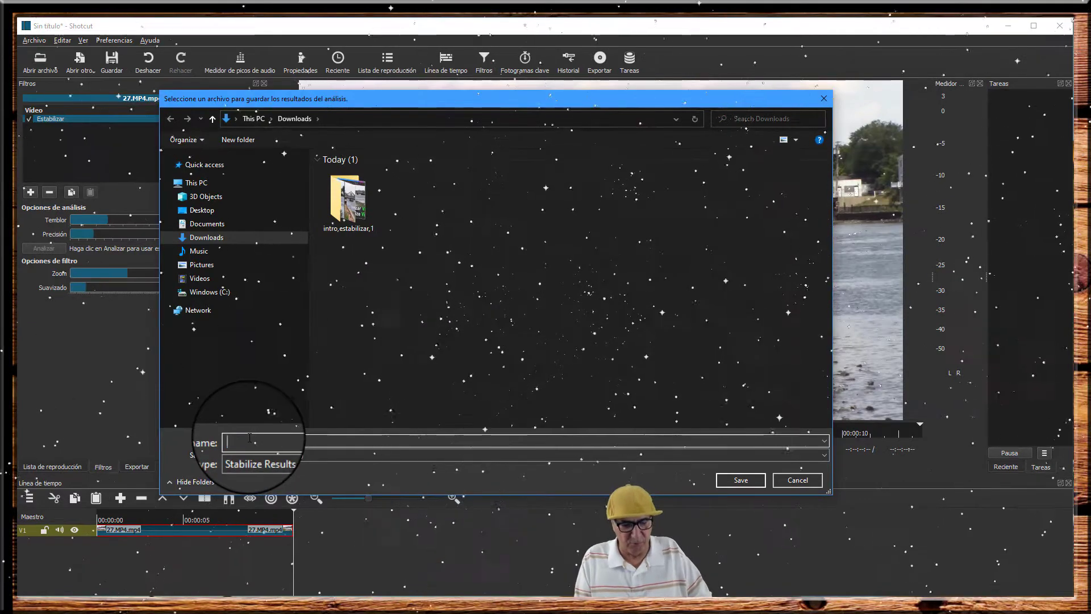
{"action": "type", "text": "11,"}
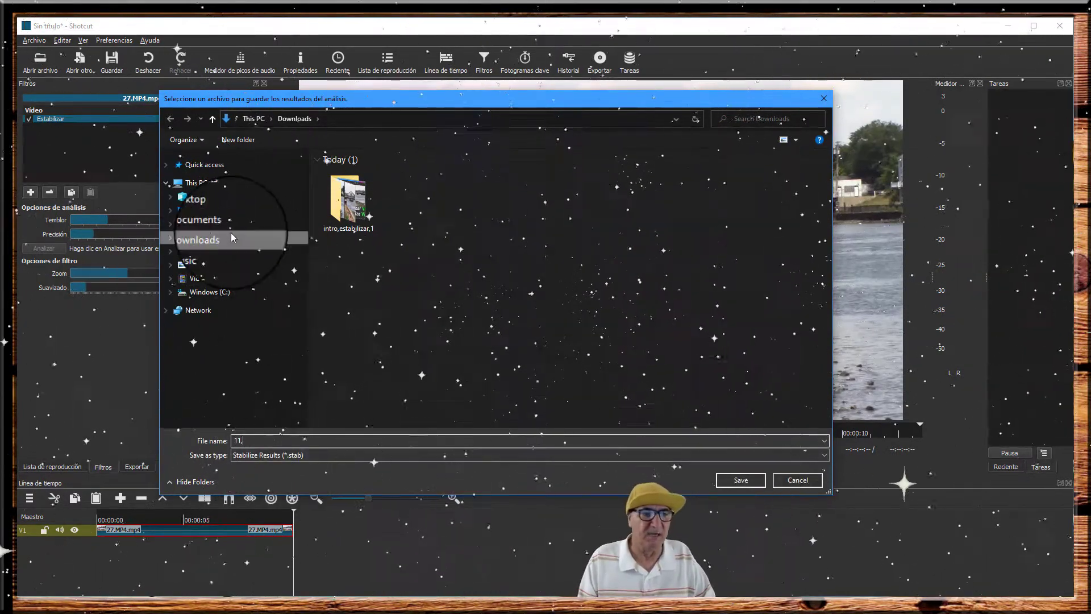
{"action": "left_click", "coordinate": [741, 484]}
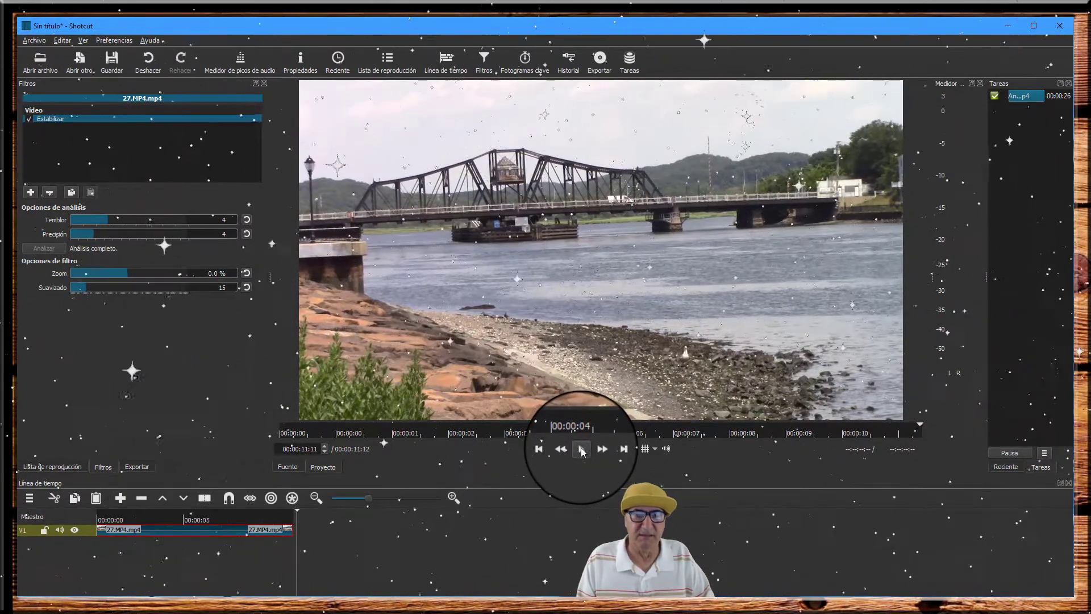
Step: Play the stabilized clip from the beginning to check the result, and return the playhead to the start
{"action": "left_click", "coordinate": [553, 450]}
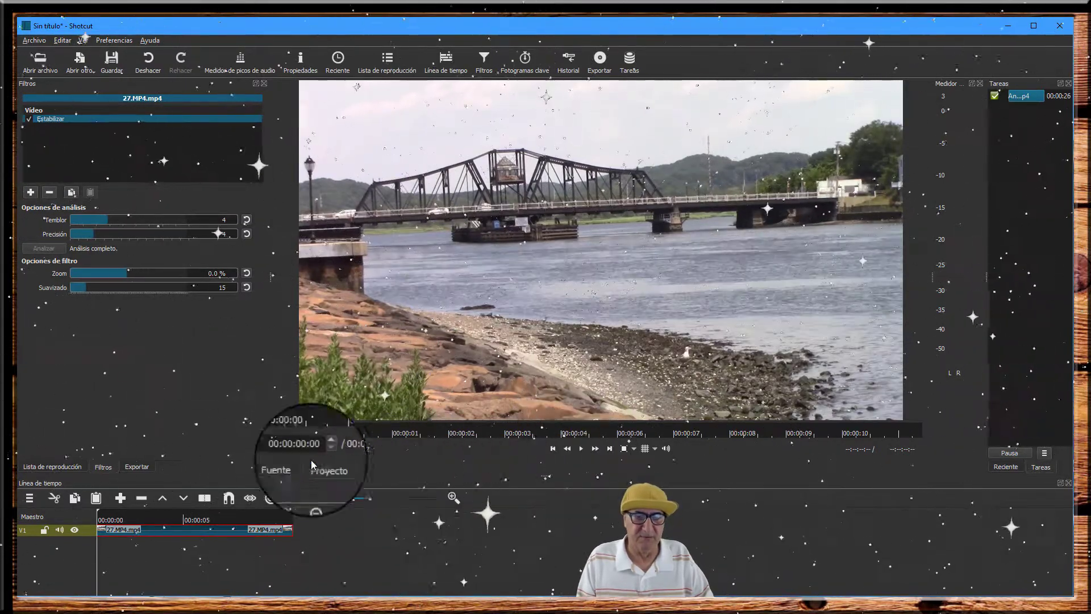
{"action": "left_click", "coordinate": [582, 450]}
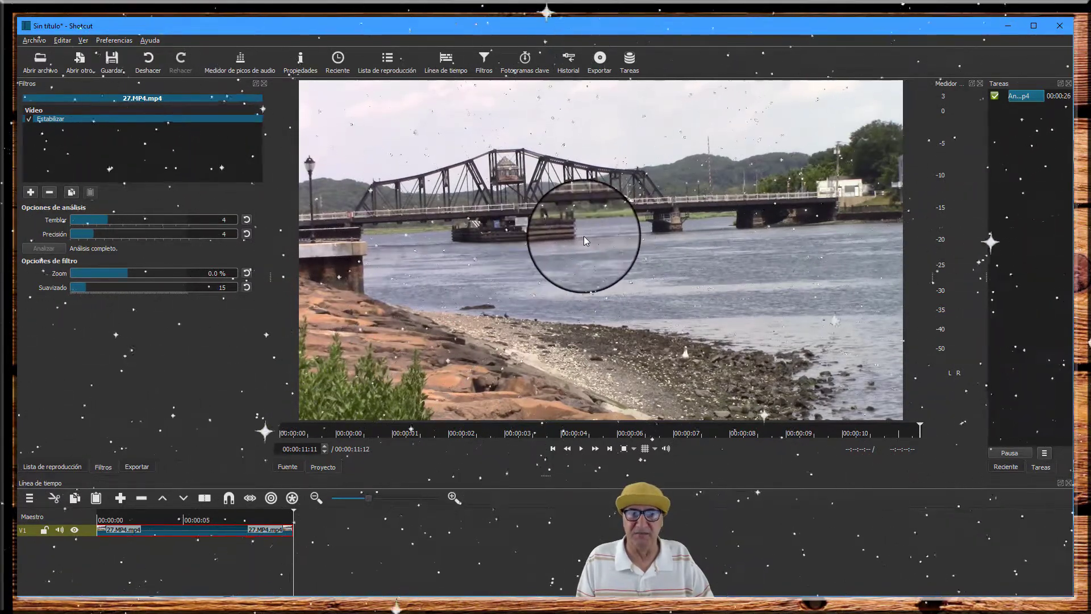
{"action": "left_click", "coordinate": [553, 450]}
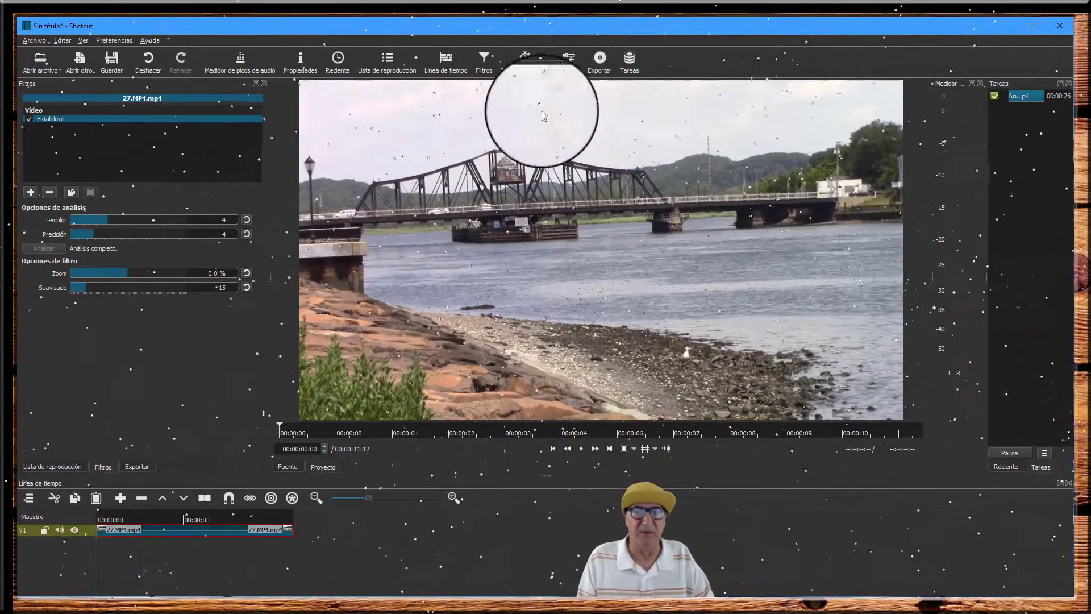
Step: Open the export settings and examine the video, codec and audio options of the H.264 High Profile preset
{"action": "left_click", "coordinate": [597, 59]}
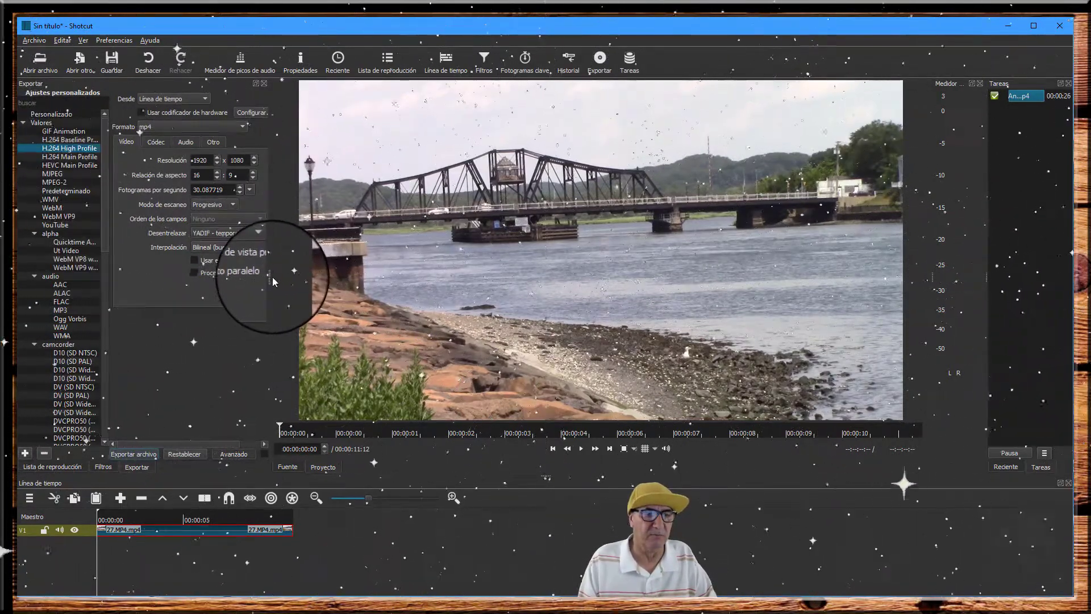
{"action": "left_click_drag", "start_coordinate": [269, 277], "coordinate": [282, 277]}
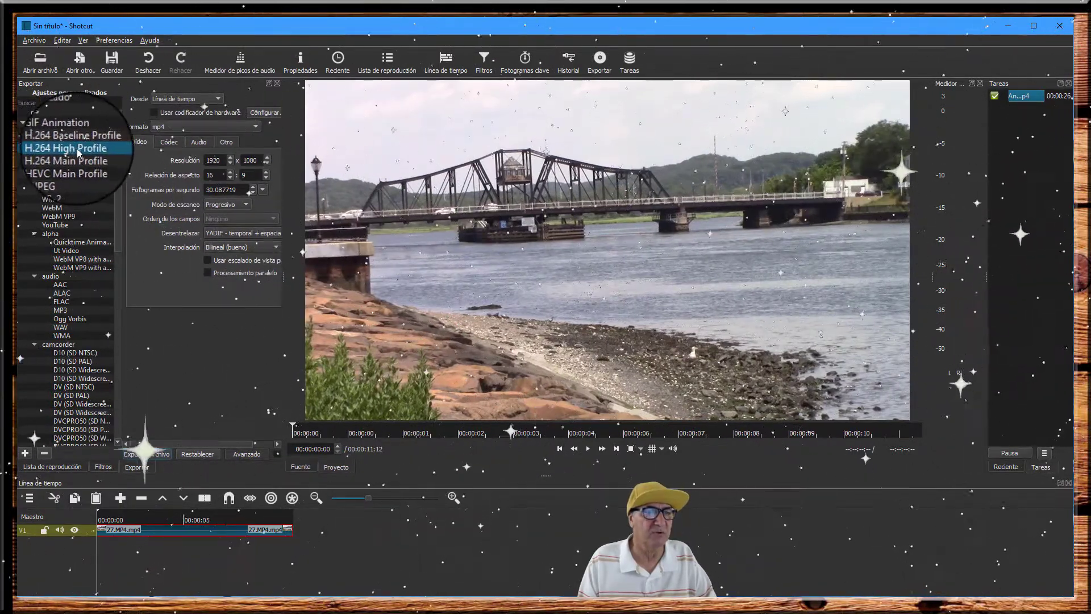
{"action": "left_click", "coordinate": [166, 144]}
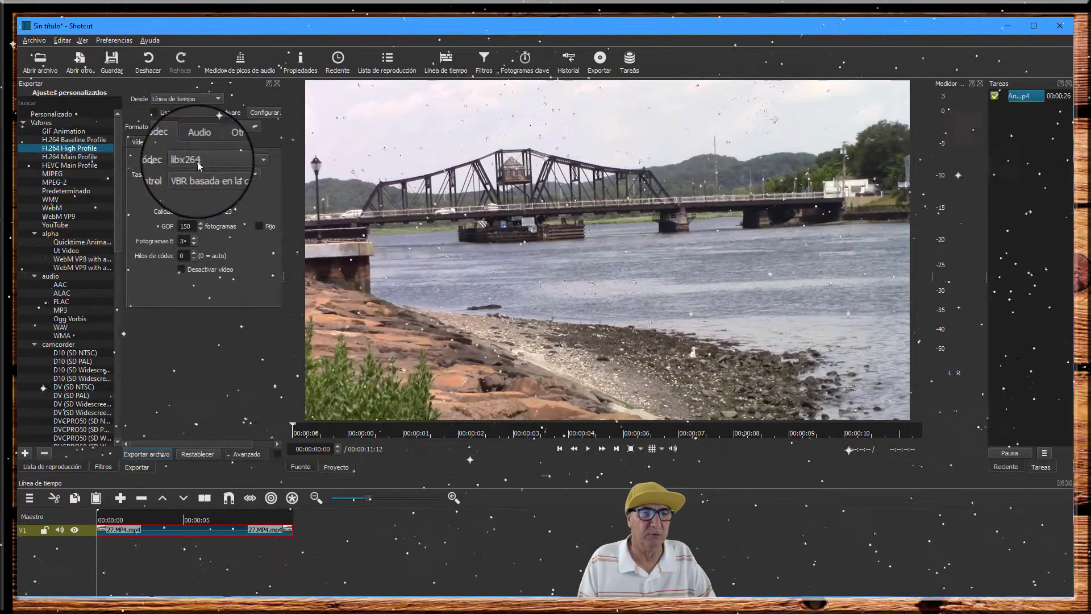
{"action": "left_click", "coordinate": [196, 143]}
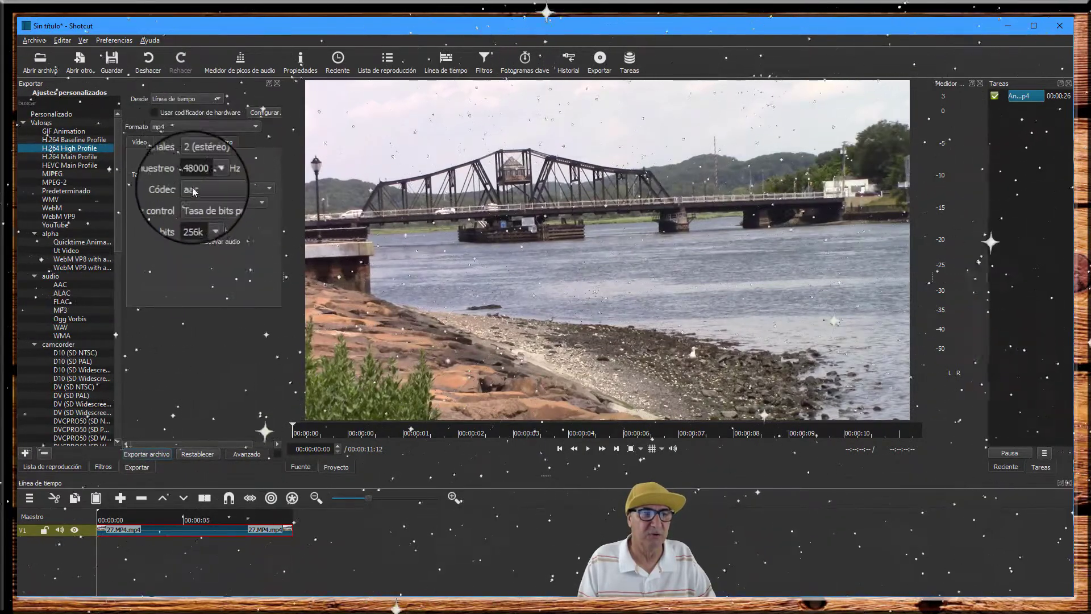
{"action": "left_click", "coordinate": [140, 142]}
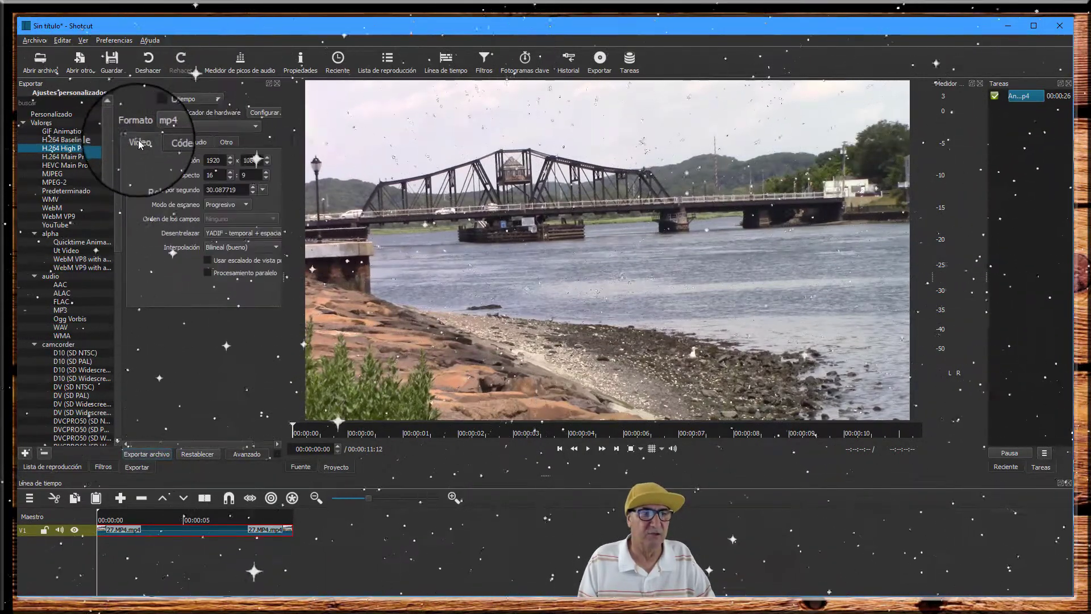
Step: Start exporting the timeline as an mp4 file and delete the old estabilizar,v1 video from the Downloads folder
{"action": "left_click", "coordinate": [152, 455]}
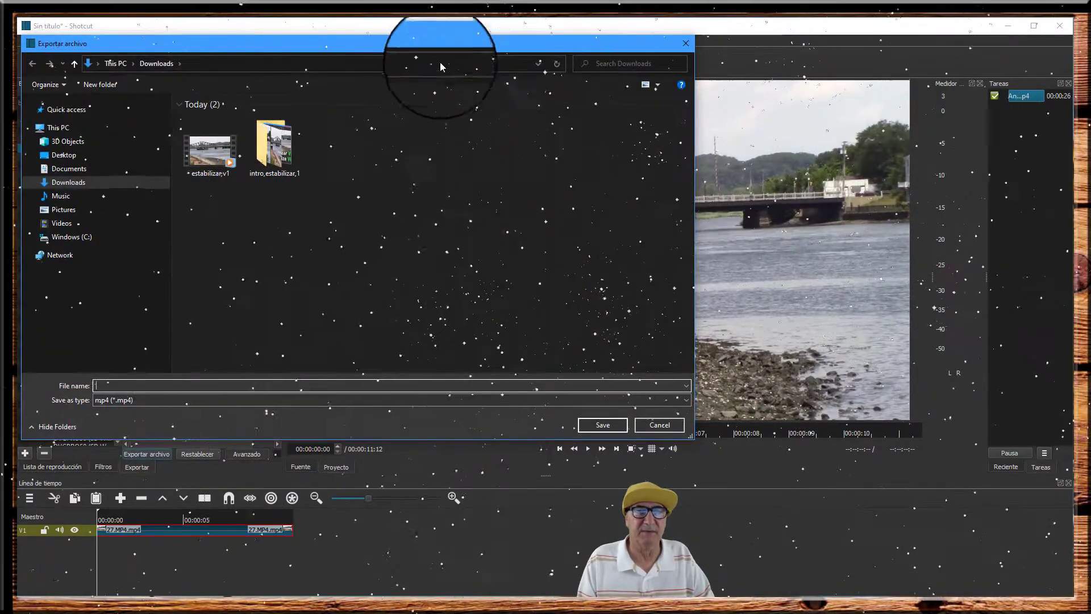
{"action": "left_click_drag", "start_coordinate": [429, 41], "coordinate": [587, 102]}
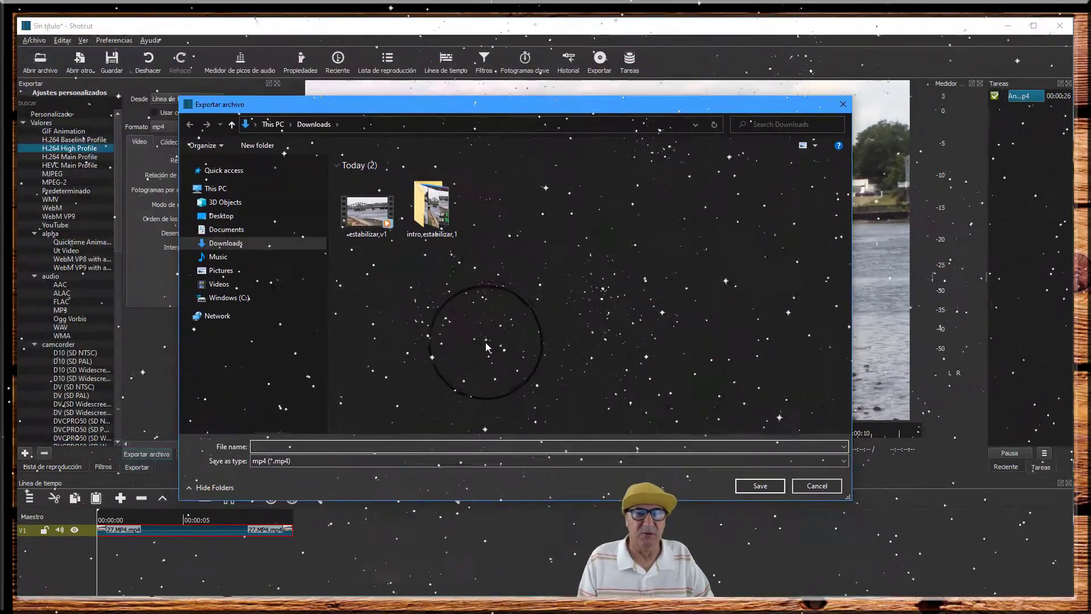
{"action": "left_click", "coordinate": [366, 200]}
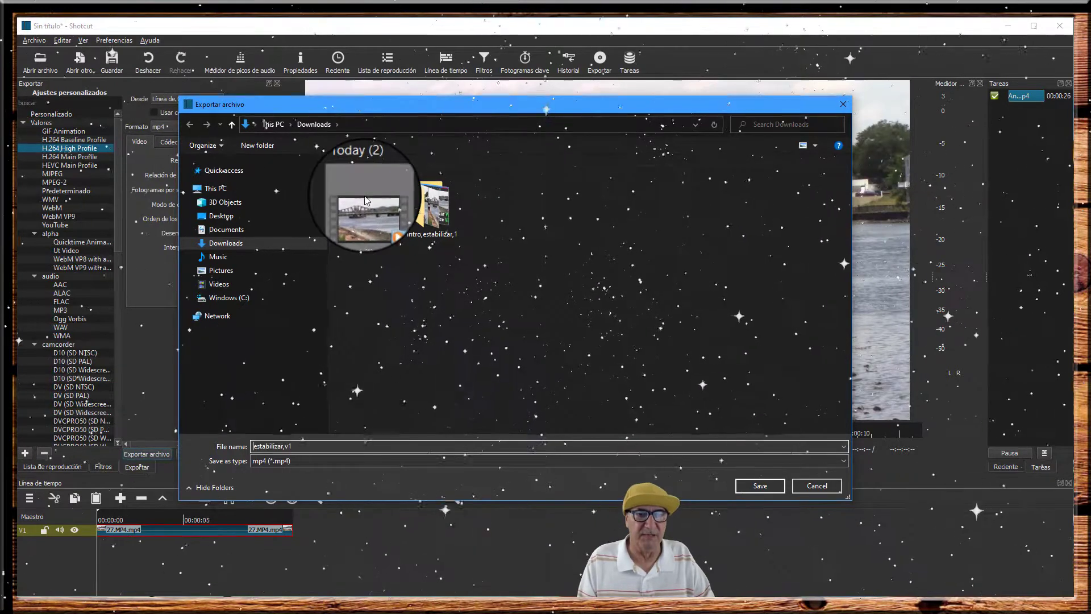
{"action": "right_click", "coordinate": [365, 200]}
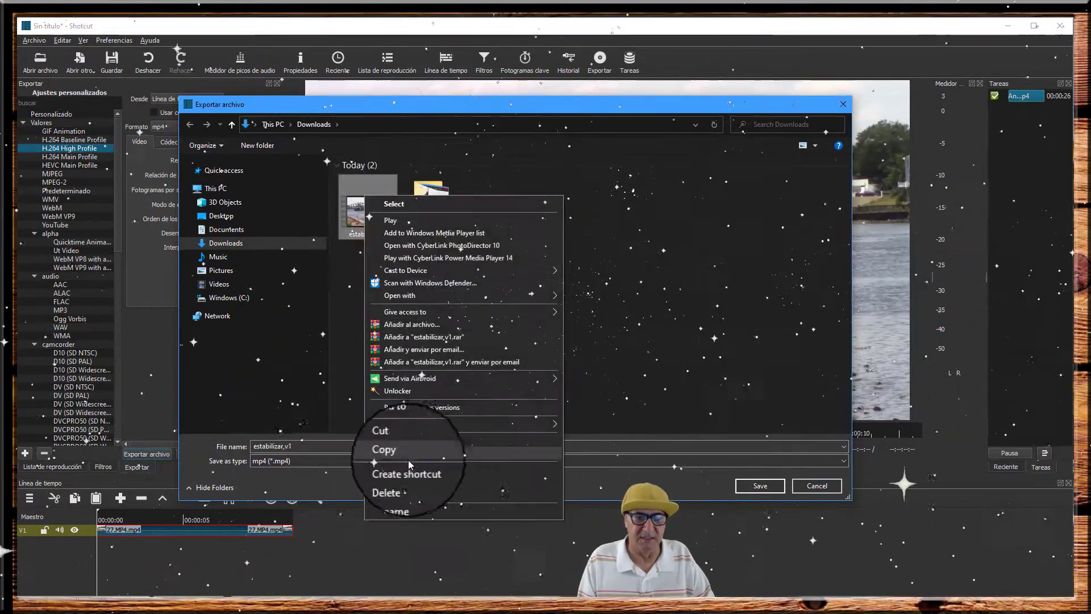
{"action": "left_click", "coordinate": [424, 480]}
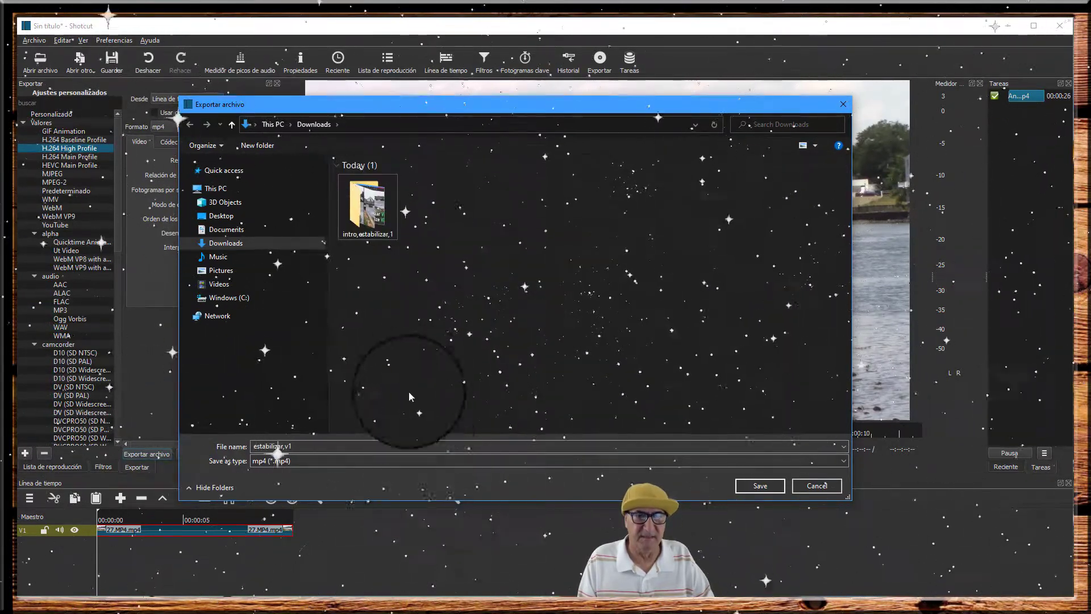
Step: Export the video to the Downloads folder as estabilizar,v11 in mp4 format, and show the playlist
{"action": "double_click", "coordinate": [308, 445]}
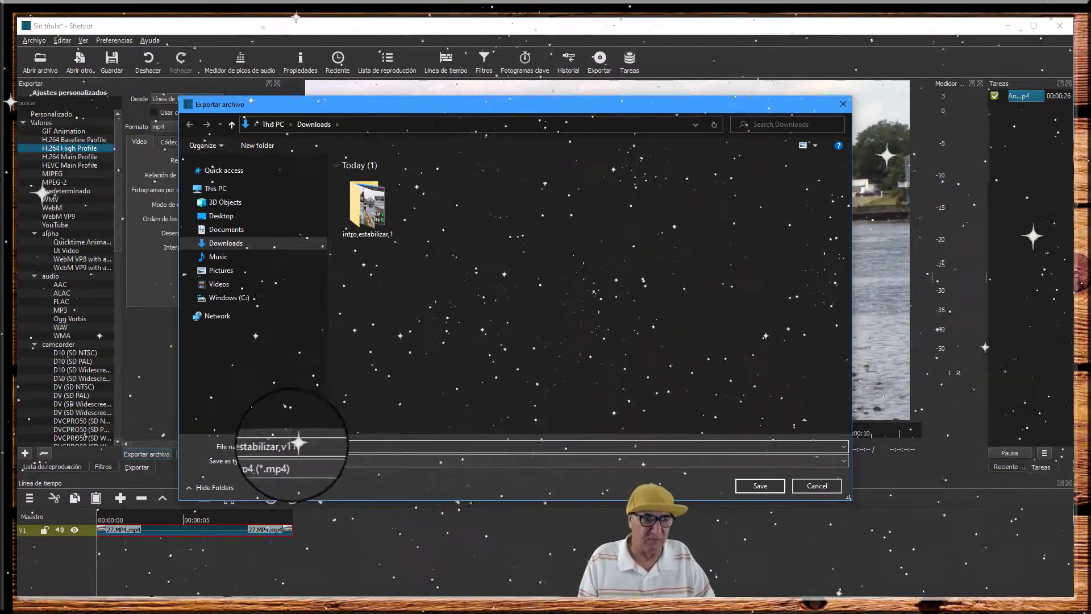
{"action": "type", "text": "1"}
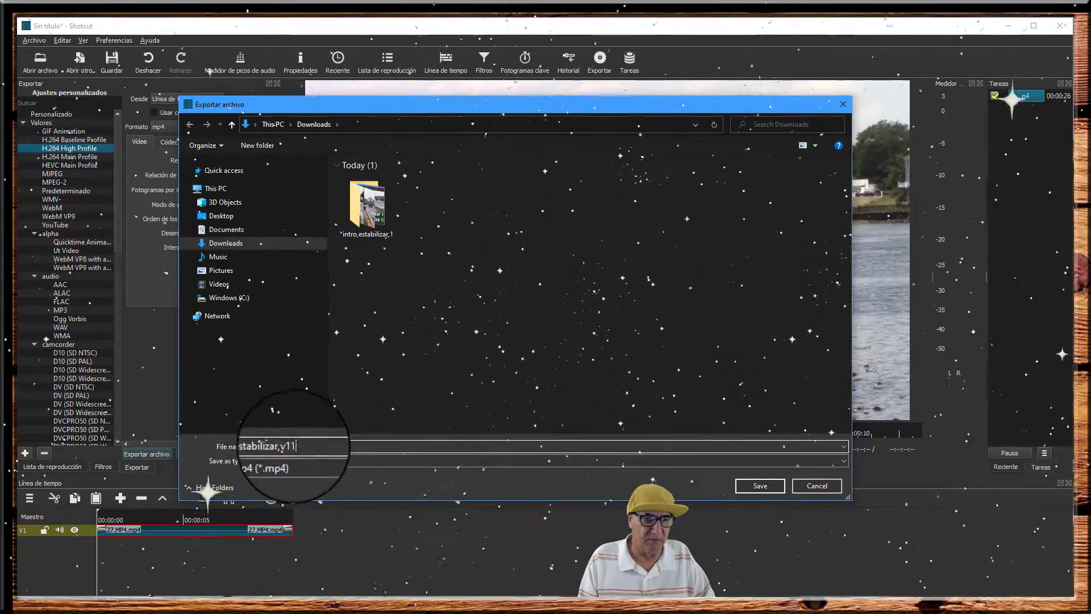
{"action": "left_click", "coordinate": [748, 483]}
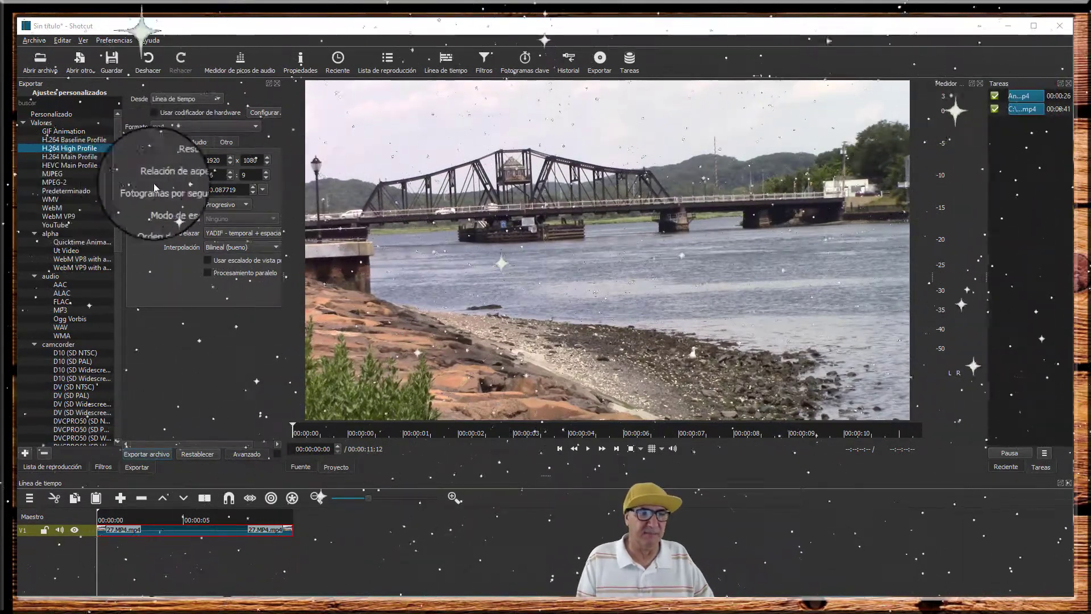
{"action": "left_click", "coordinate": [388, 64]}
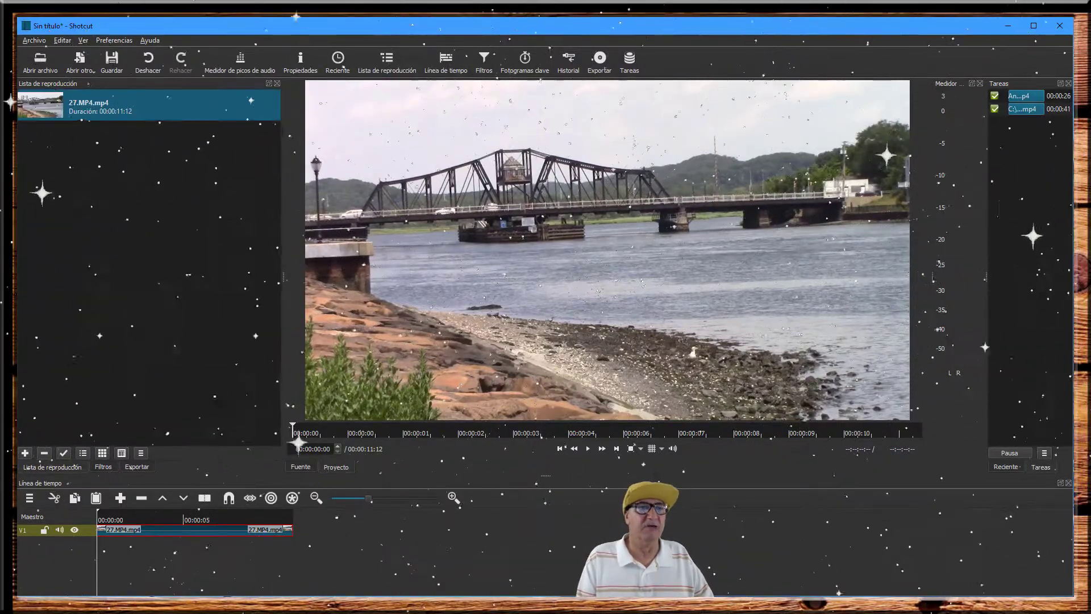
Step: Switch to File Explorer and go from the intro,estabilizar,1 folder to the Downloads folder
{"action": "key", "text": "alt+Tab"}
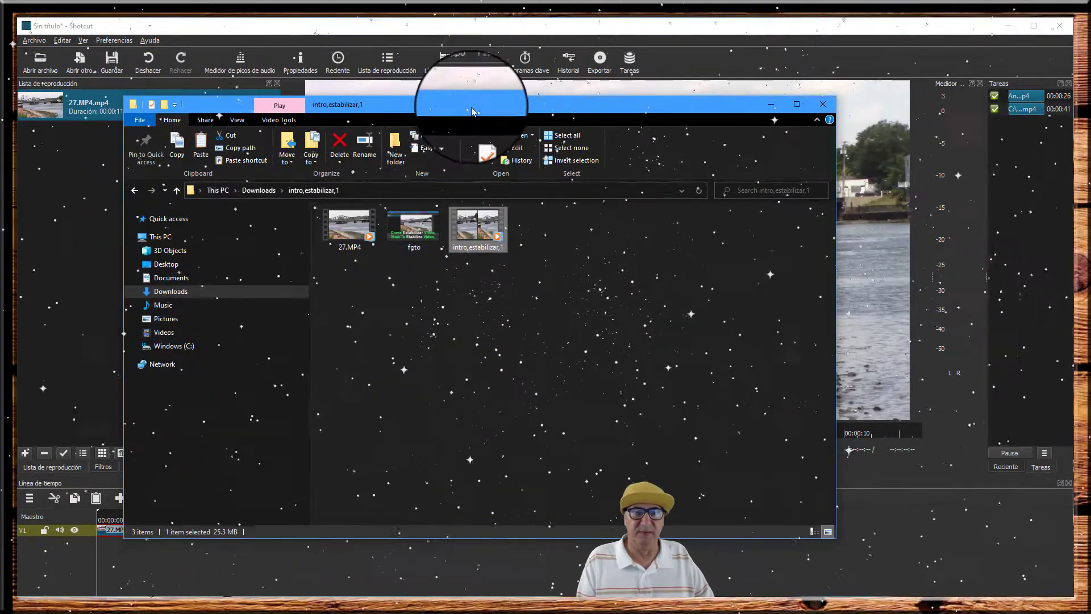
{"action": "left_click_drag", "start_coordinate": [472, 107], "coordinate": [520, 98]}
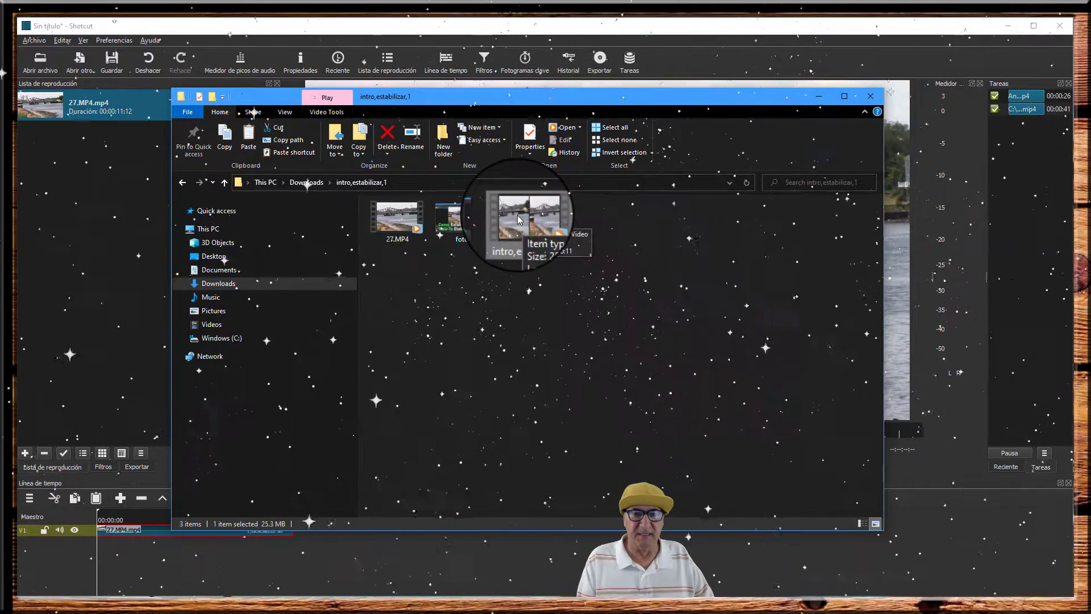
{"action": "left_click", "coordinate": [302, 283]}
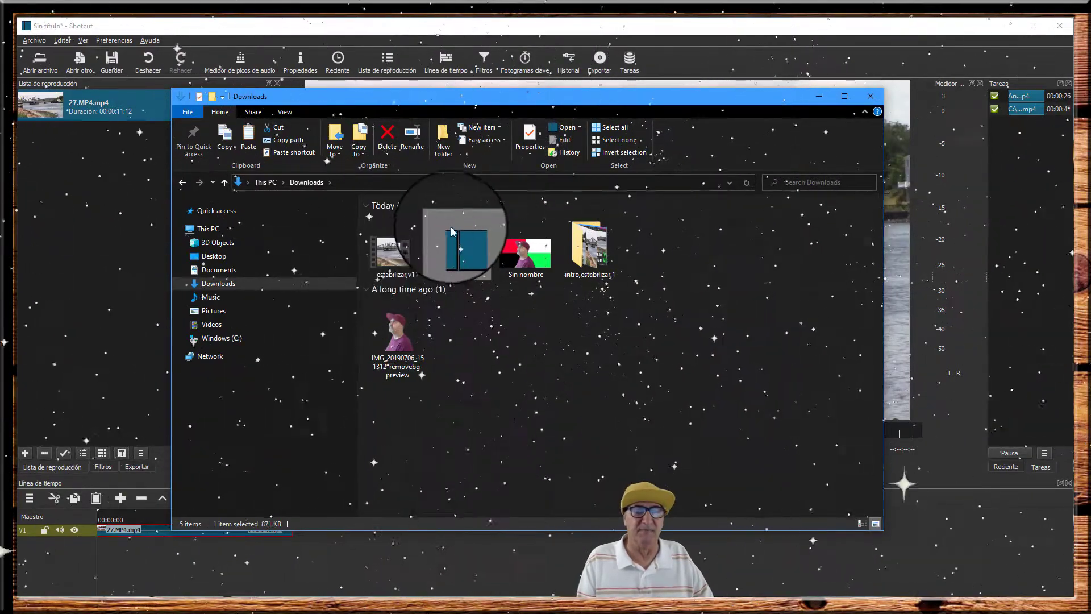
Step: Play the exported video estabilizar,v11 to check the stabilization, close the player and check the details of the "11," analysis file
{"action": "left_click", "coordinate": [397, 250]}
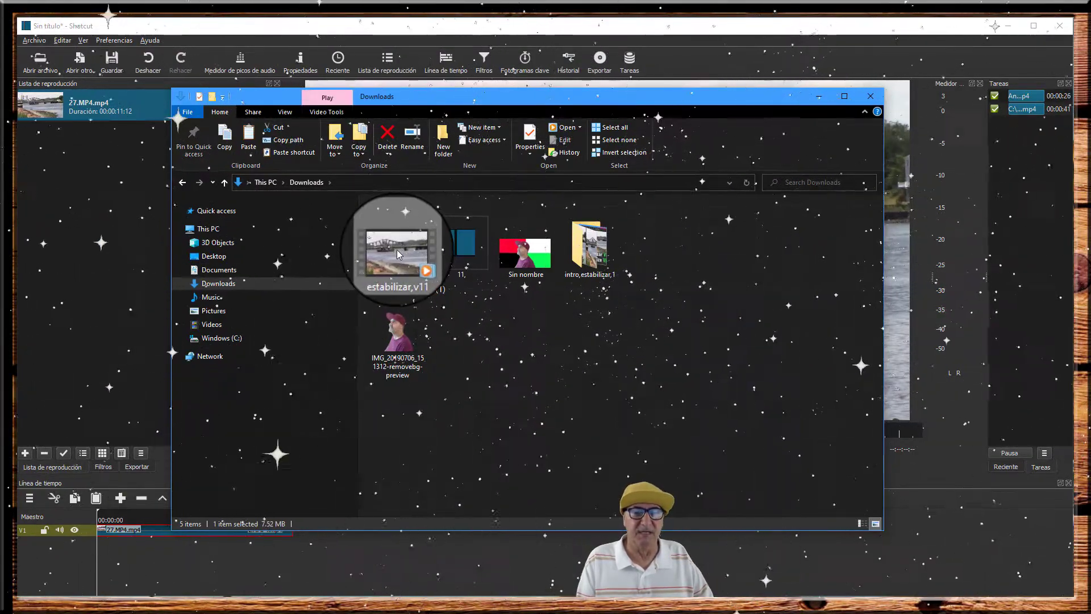
{"action": "right_click", "coordinate": [397, 250]}
{"action": "left_click", "coordinate": [415, 257]}
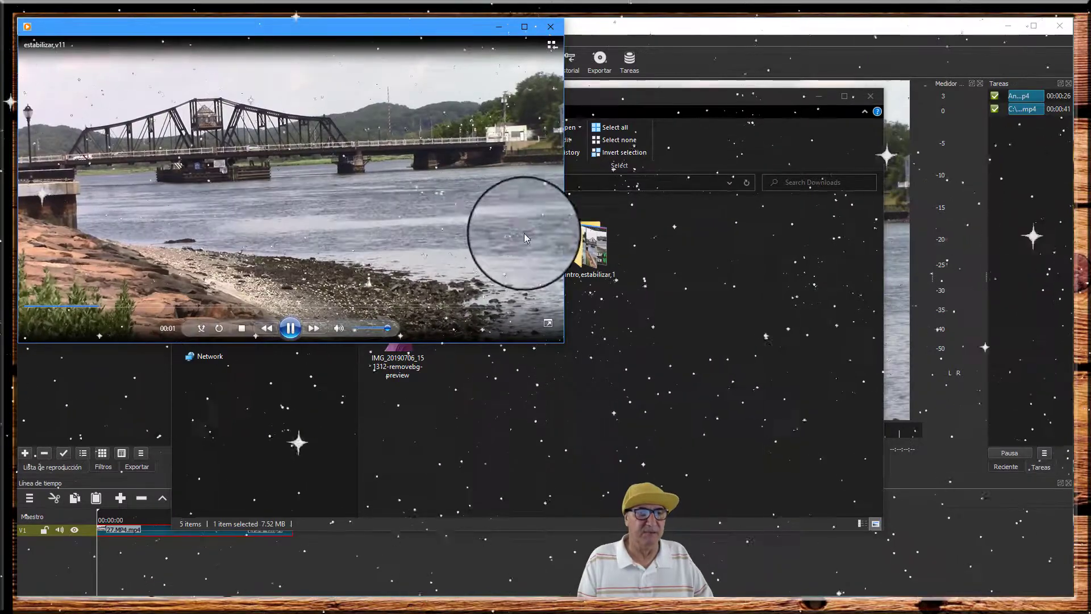
{"action": "left_click", "coordinate": [554, 28]}
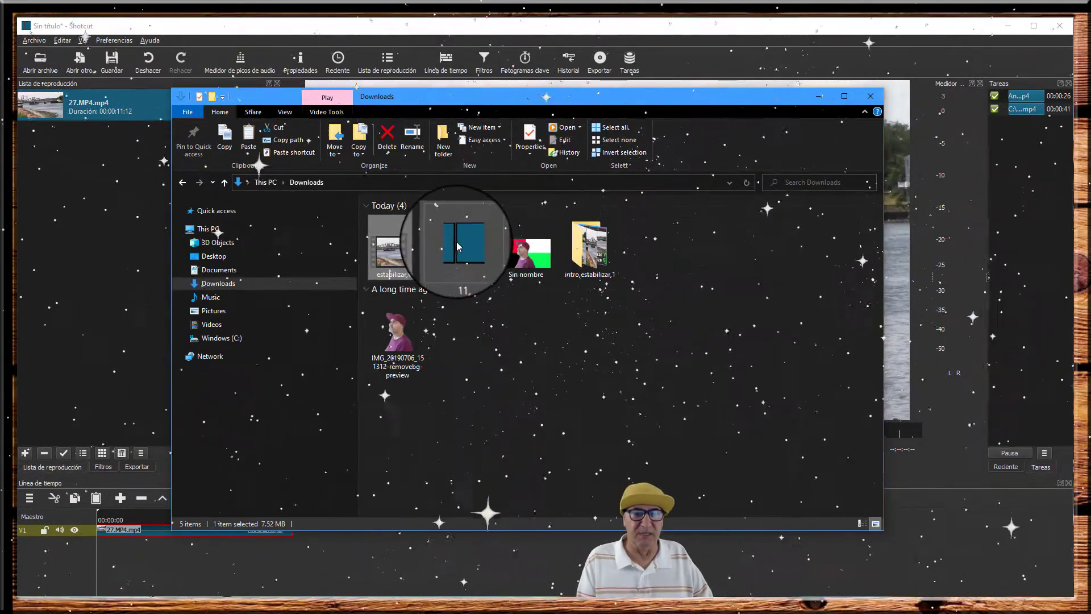
{"action": "mouse_move", "coordinate": [461, 240]}
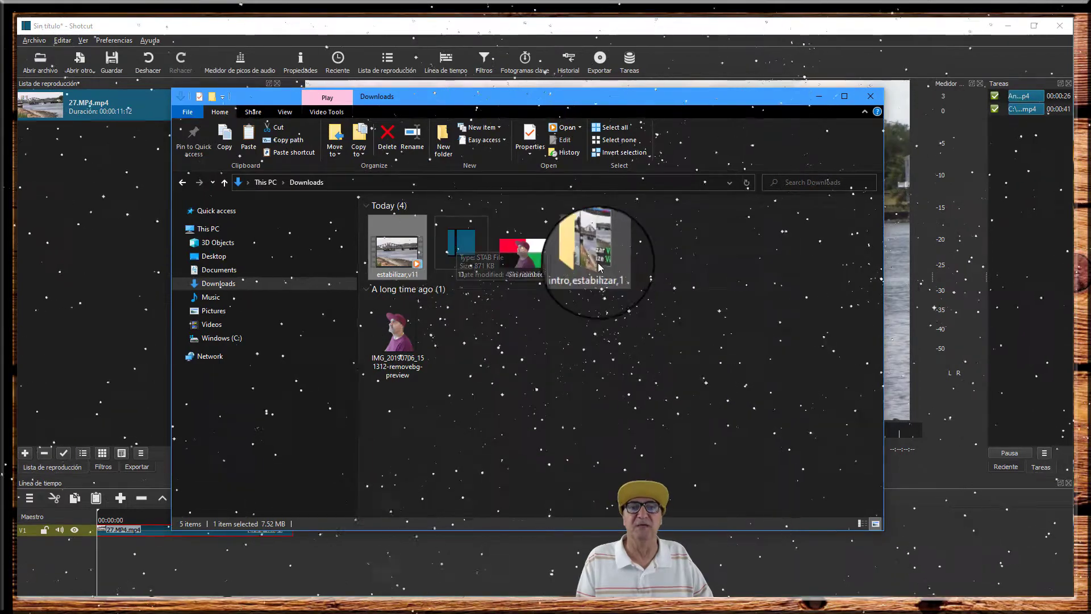